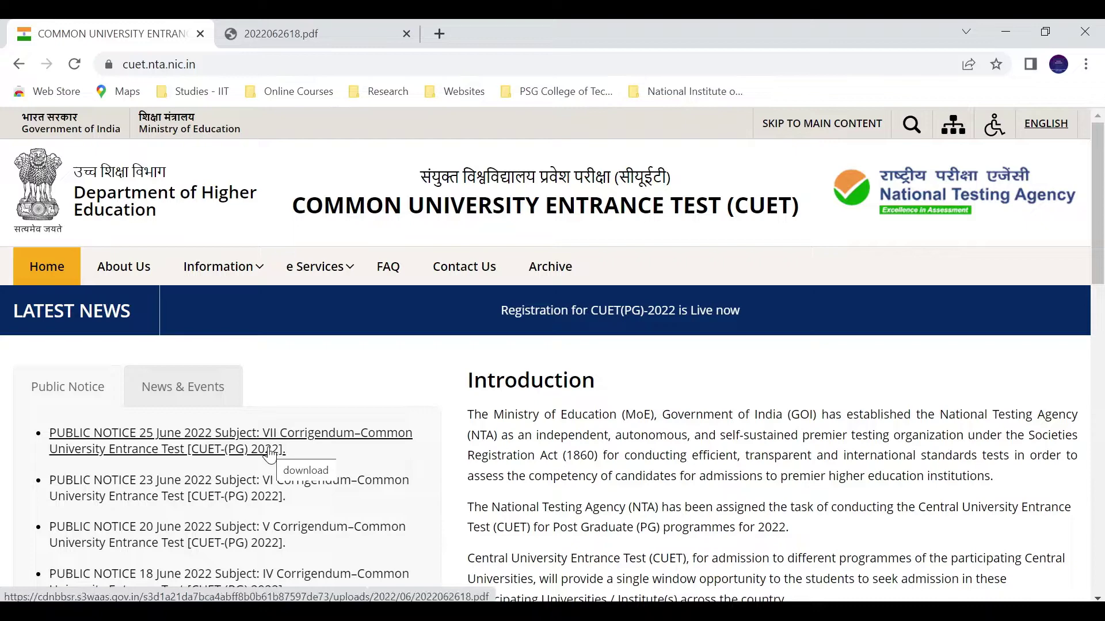
pyautogui.click(371, 20)
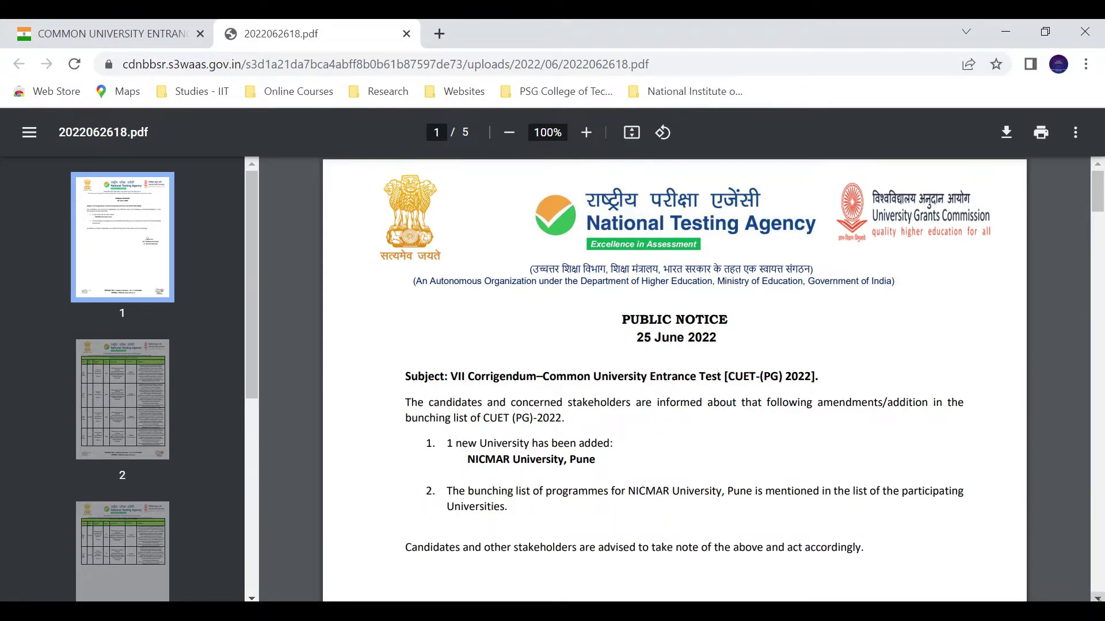
pyautogui.scroll(-1, 673, 379)
pyautogui.scroll(-3, 673, 380)
pyautogui.scroll(-2, 674, 380)
pyautogui.scroll(-2, 673, 380)
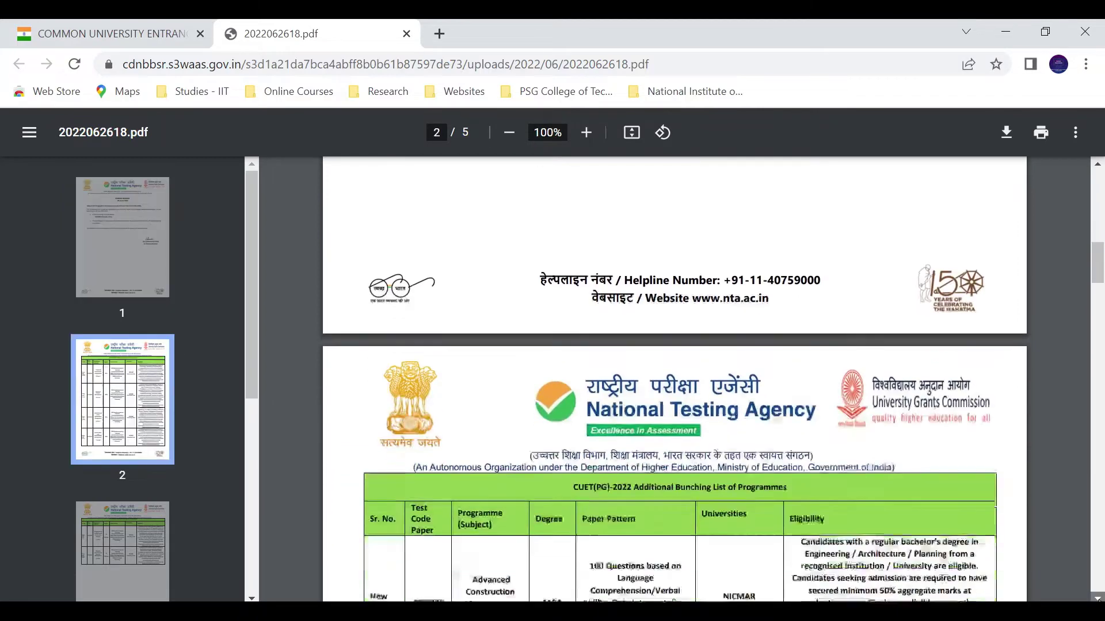
pyautogui.scroll(-2, 674, 380)
pyautogui.scroll(-1, 673, 380)
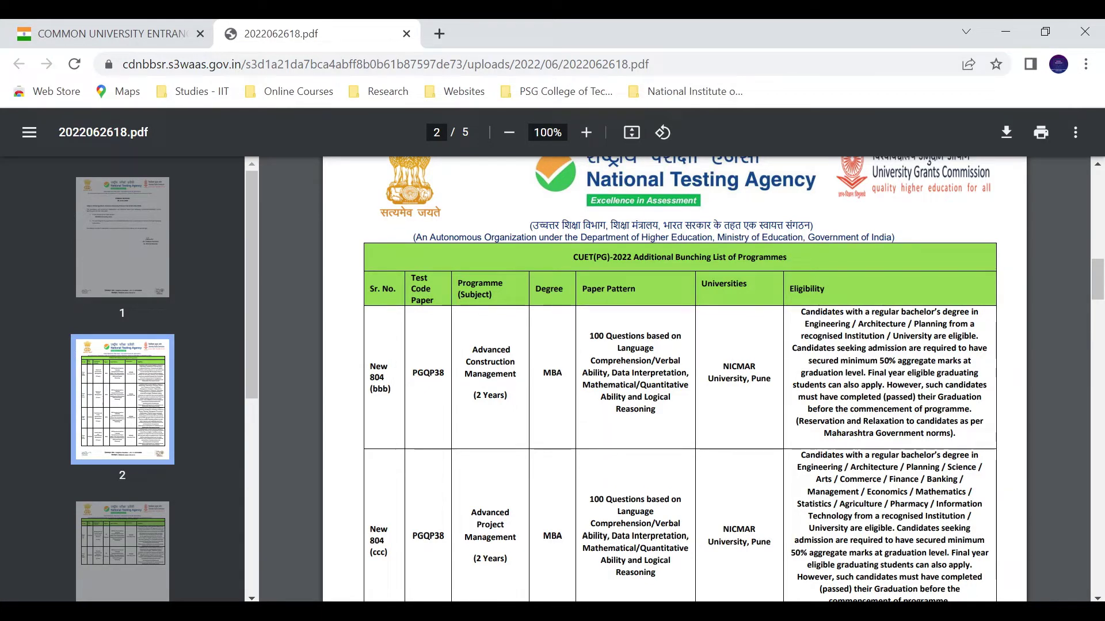
pyautogui.scroll(-1, 558, 455)
pyautogui.scroll(-1, 558, 454)
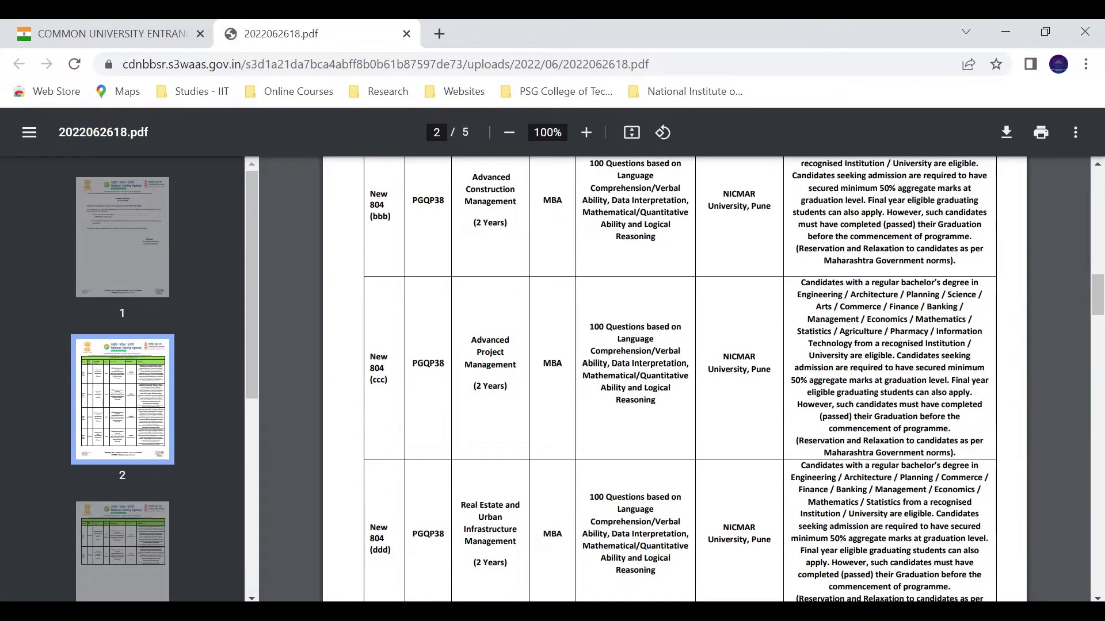
pyautogui.scroll(-1, 482, 397)
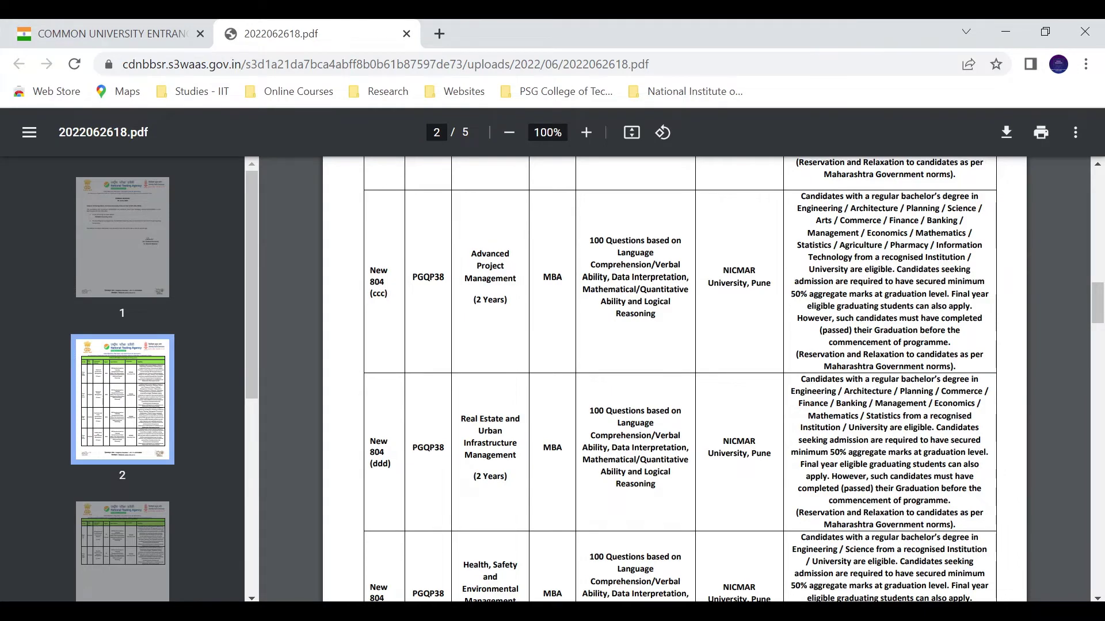
pyautogui.scroll(-1, 674, 380)
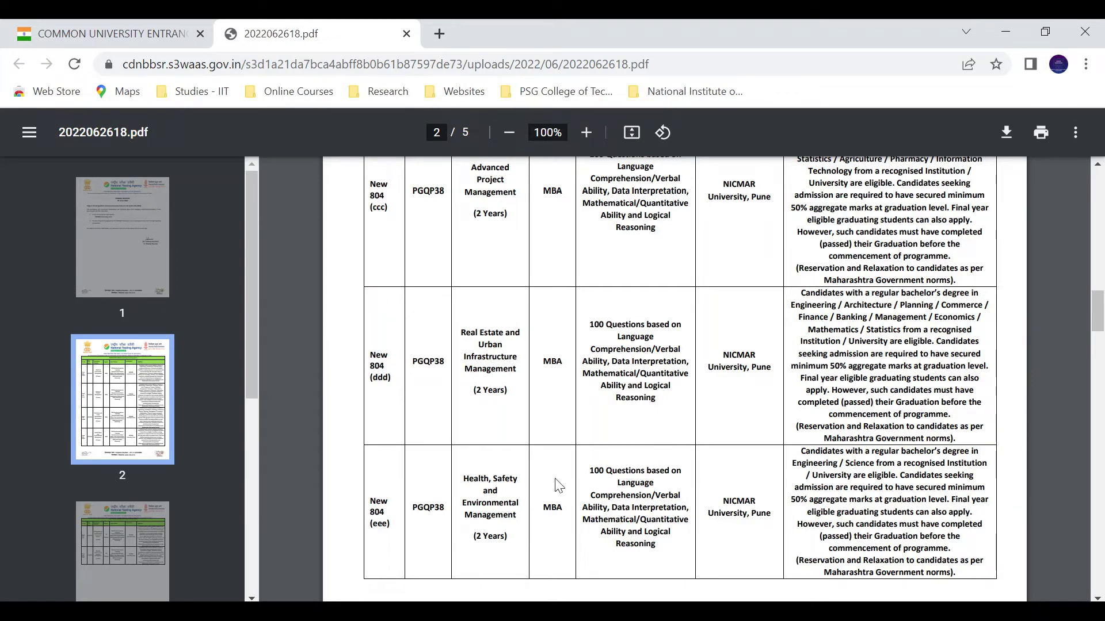
pyautogui.scroll(-1, 556, 486)
pyautogui.scroll(-3, 557, 486)
pyautogui.scroll(-2, 566, 470)
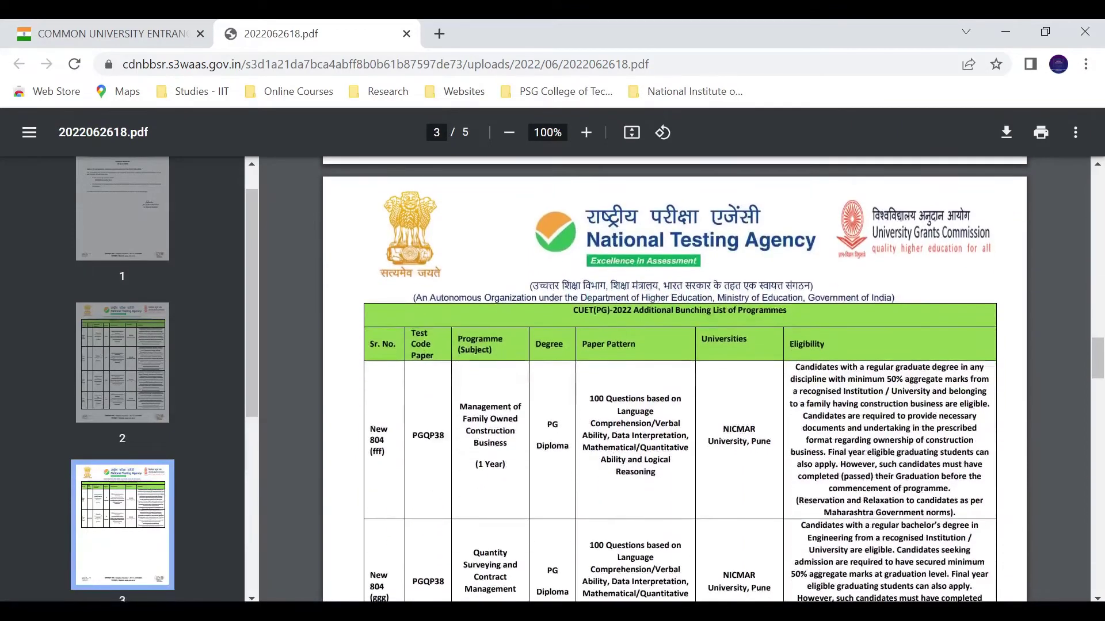
pyautogui.scroll(-1, 562, 466)
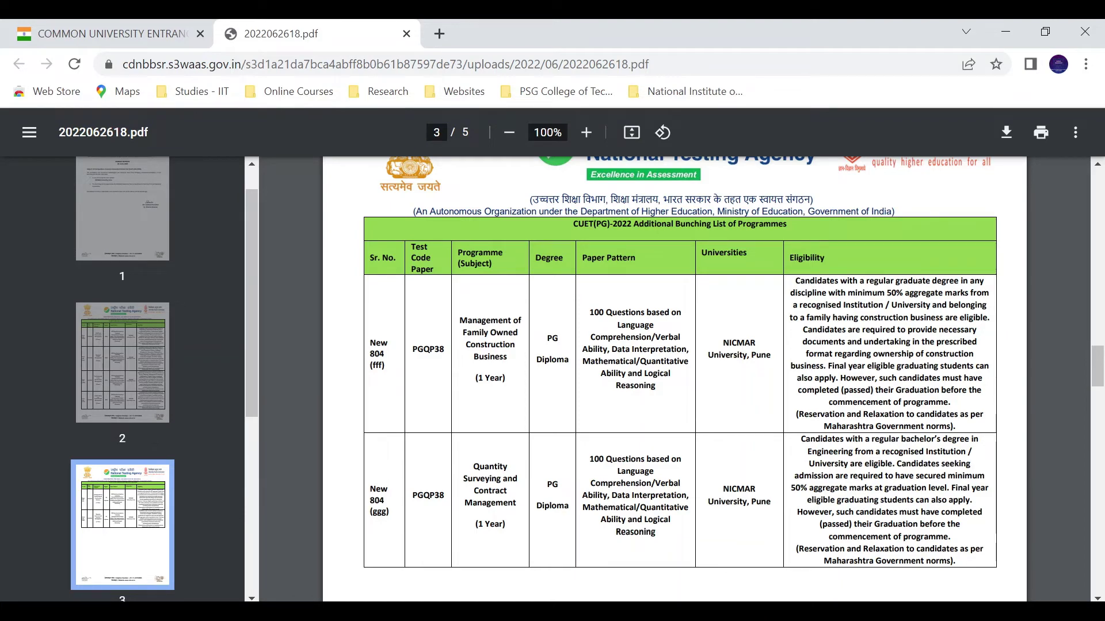
pyautogui.scroll(-2, 834, 486)
pyautogui.scroll(-3, 834, 486)
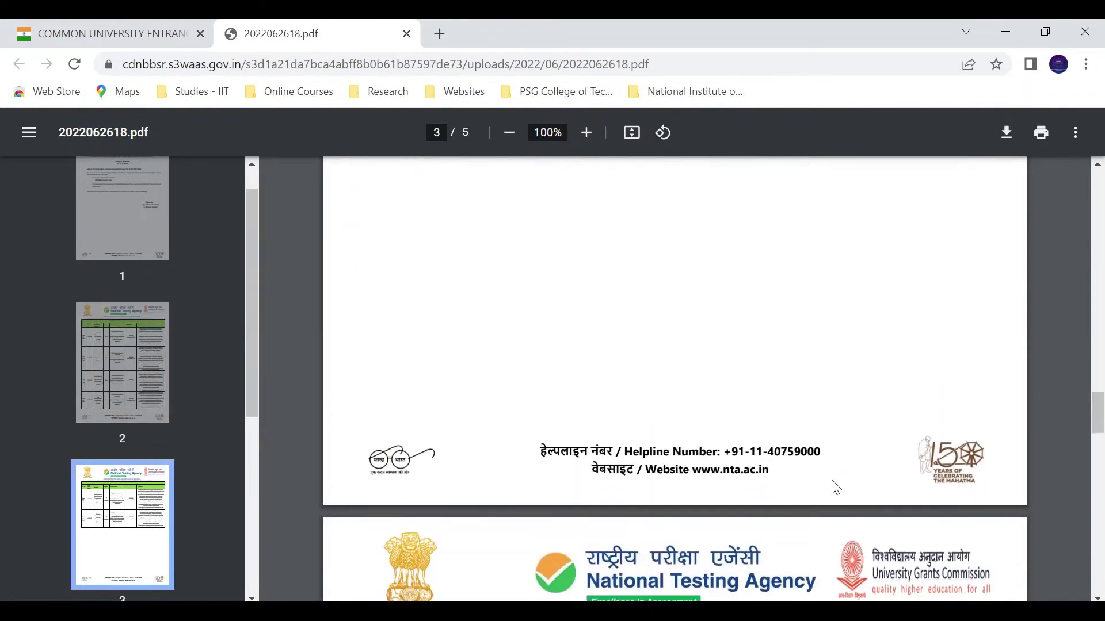
pyautogui.scroll(-1, 834, 485)
pyautogui.scroll(-5, 831, 480)
pyautogui.scroll(-4, 790, 465)
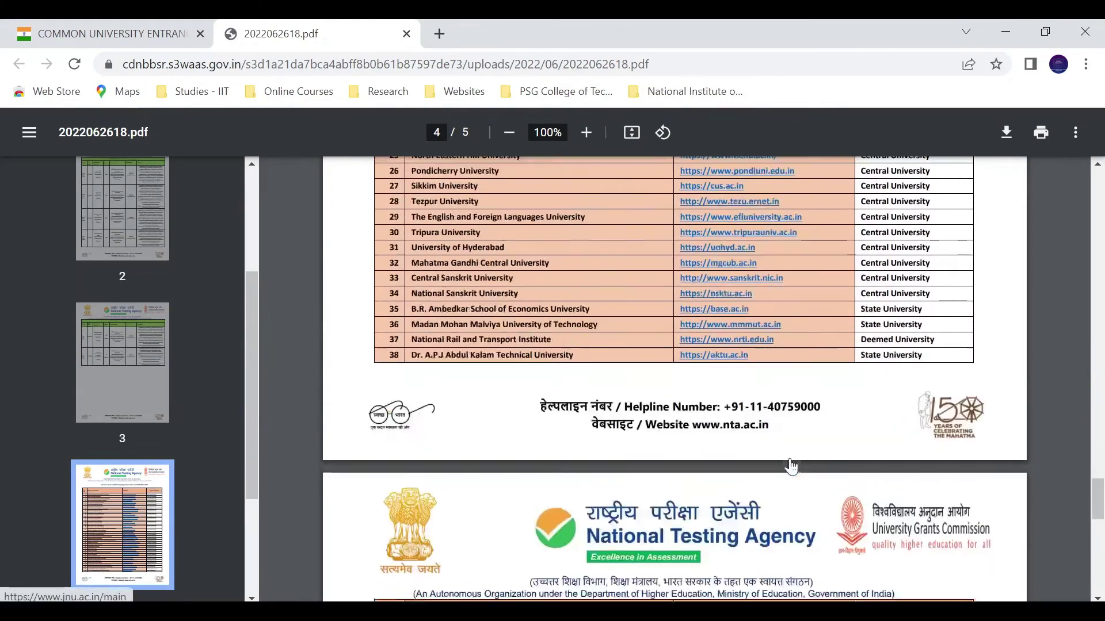
pyautogui.scroll(2, 791, 467)
pyautogui.scroll(-2, 791, 466)
pyautogui.scroll(-4, 791, 466)
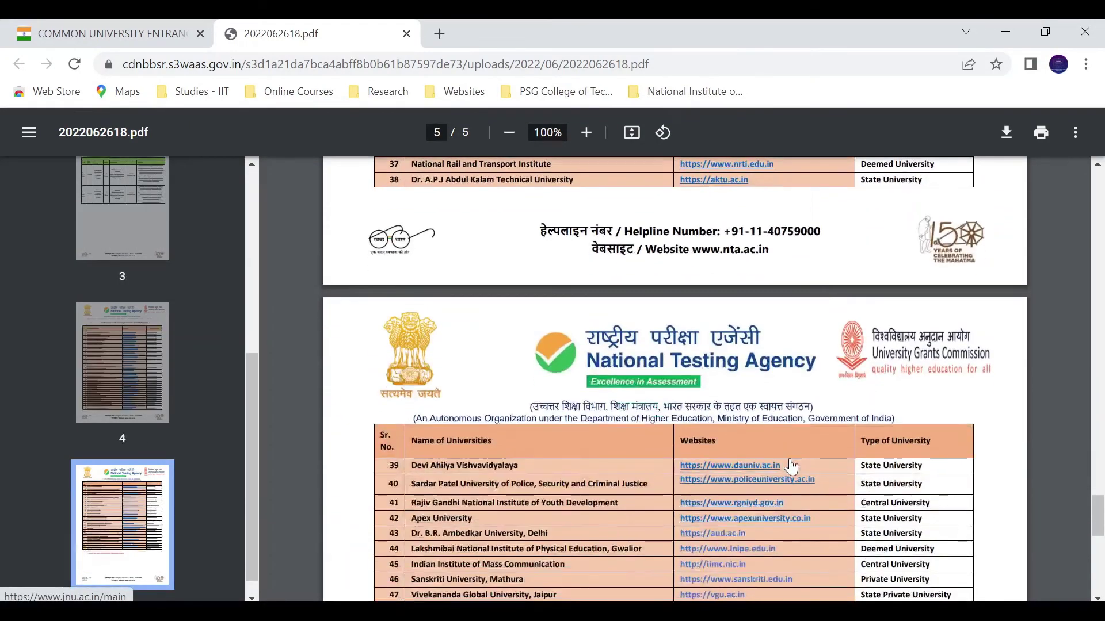
pyautogui.scroll(-3, 790, 466)
pyautogui.scroll(-2, 791, 467)
pyautogui.scroll(-1, 791, 467)
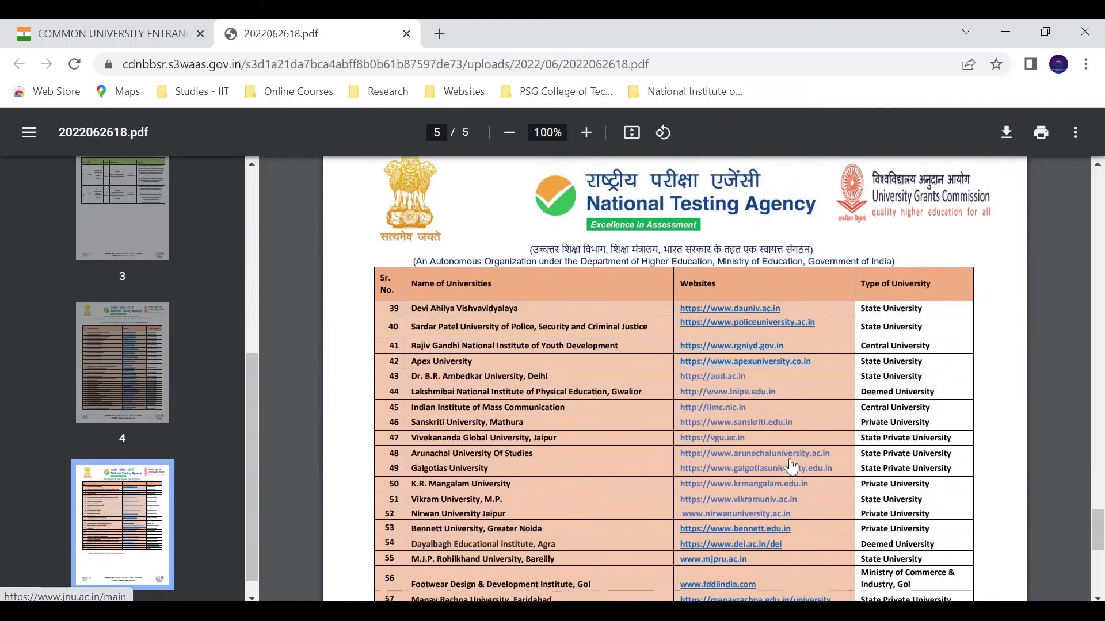
pyautogui.scroll(-4, 790, 466)
pyautogui.scroll(-3, 790, 466)
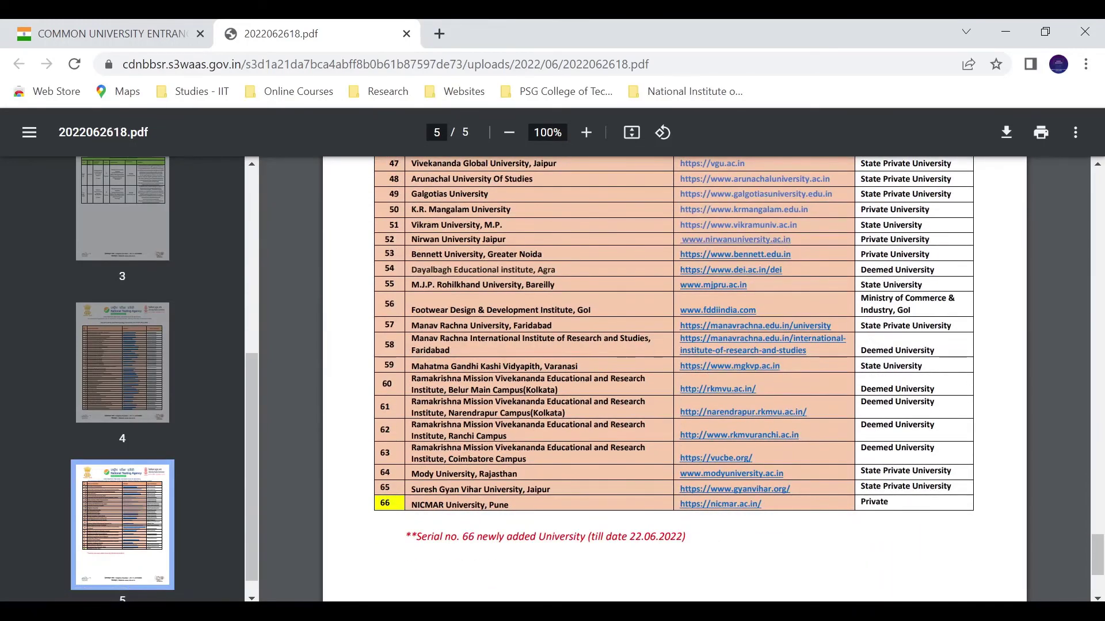